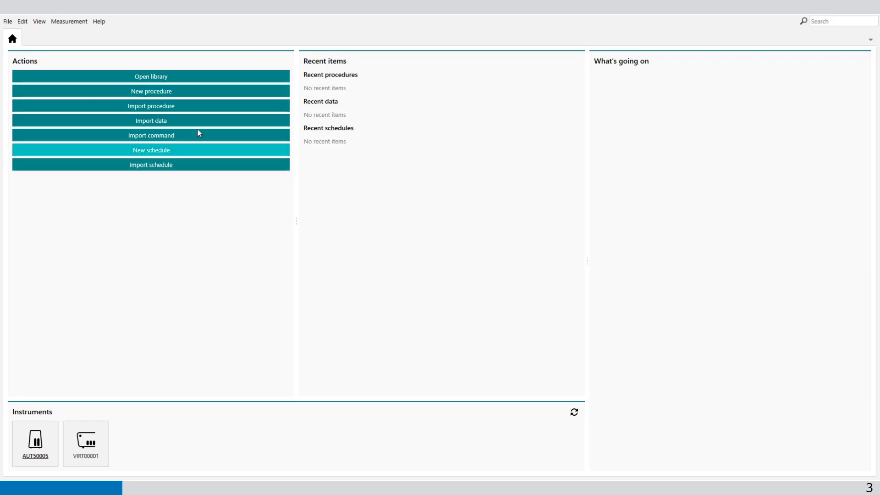
# Open Hydrodynamic linear sweep from the Linear sweep voltammetry library and select its Repeat for multiple values loop
pyautogui.click(184, 78)
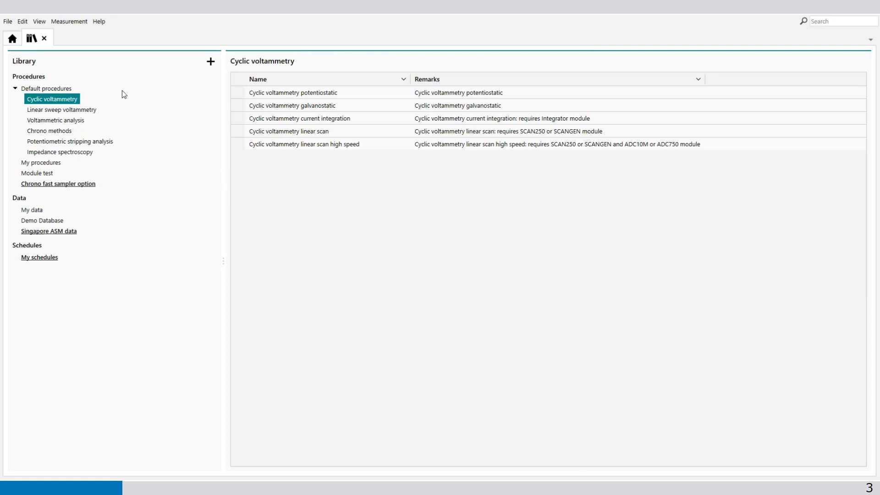
pyautogui.click(76, 112)
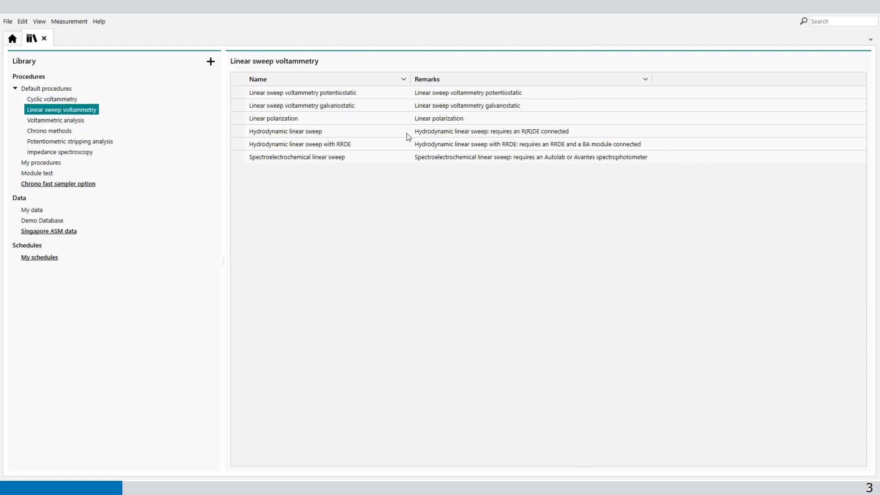
pyautogui.click(433, 133)
pyautogui.doubleClick(432, 133)
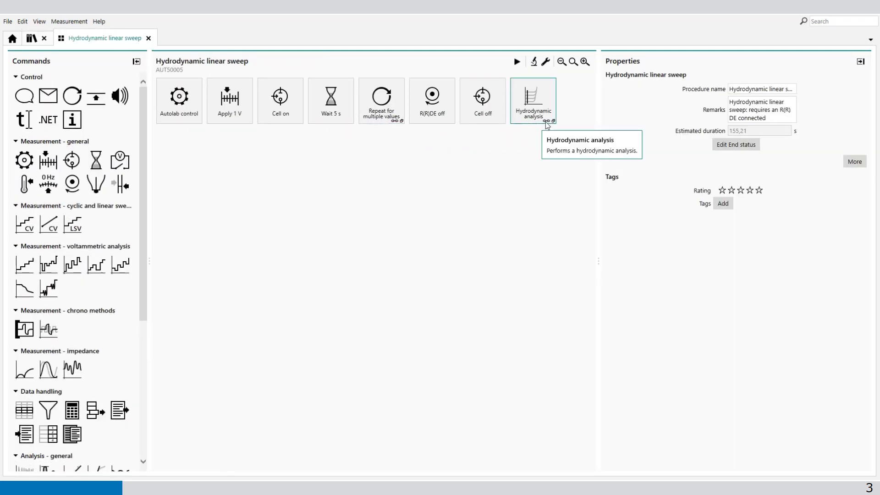
pyautogui.click(397, 124)
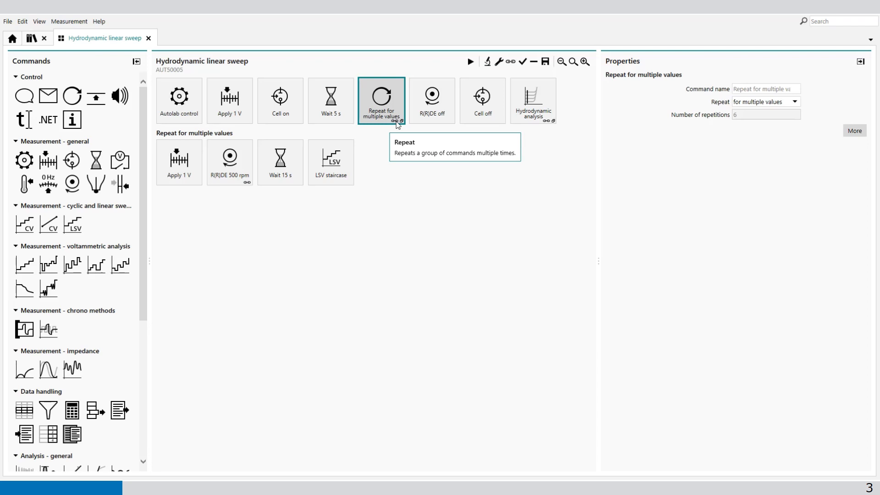
pyautogui.click(510, 62)
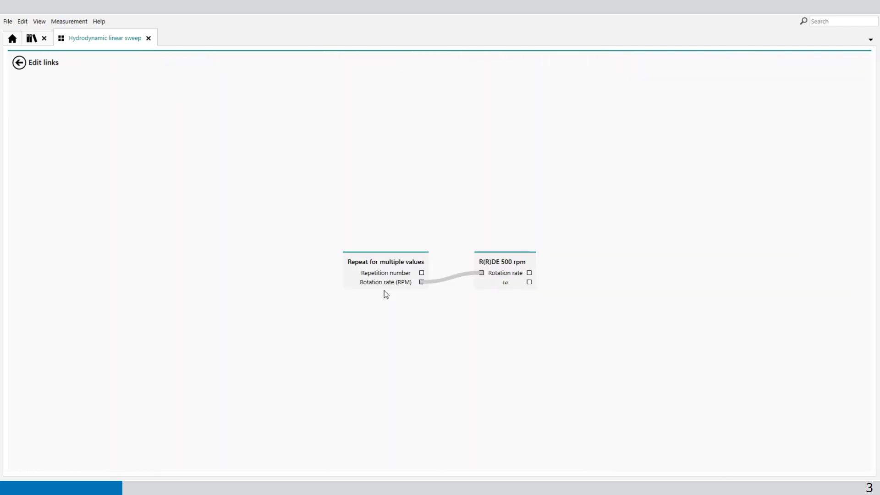
pyautogui.click(18, 66)
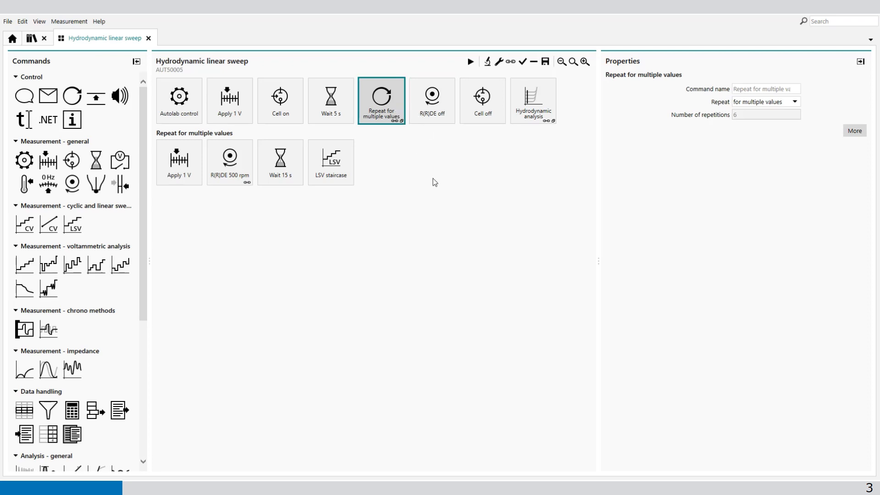
pyautogui.click(854, 131)
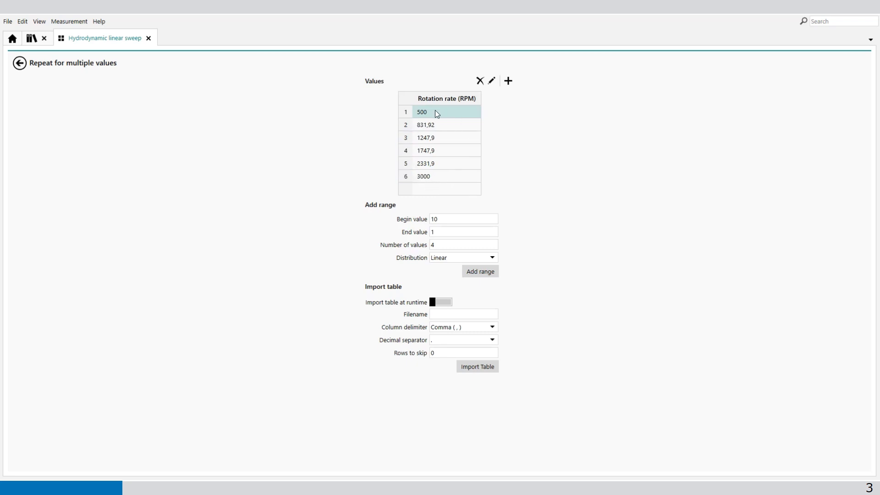
pyautogui.click(27, 65)
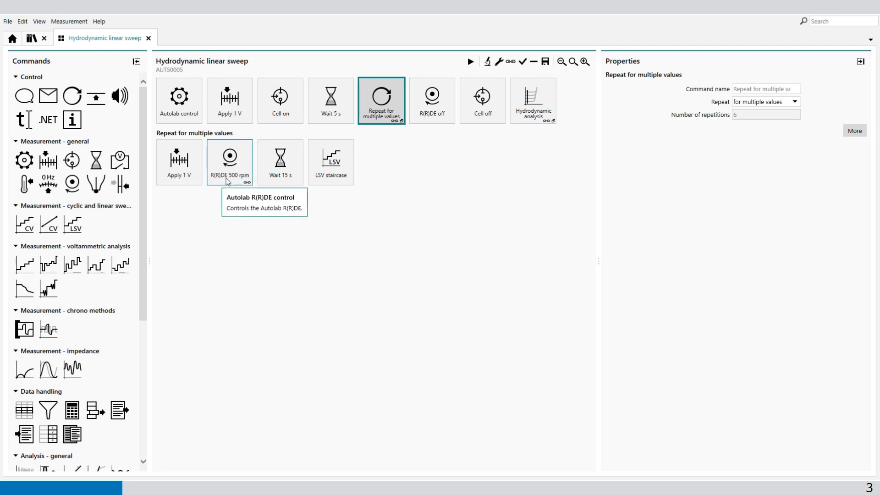
# Inspect the links between the repeat loop and the R(R)DE 500 rpm step, detaching the rotation rate link
pyautogui.click(510, 61)
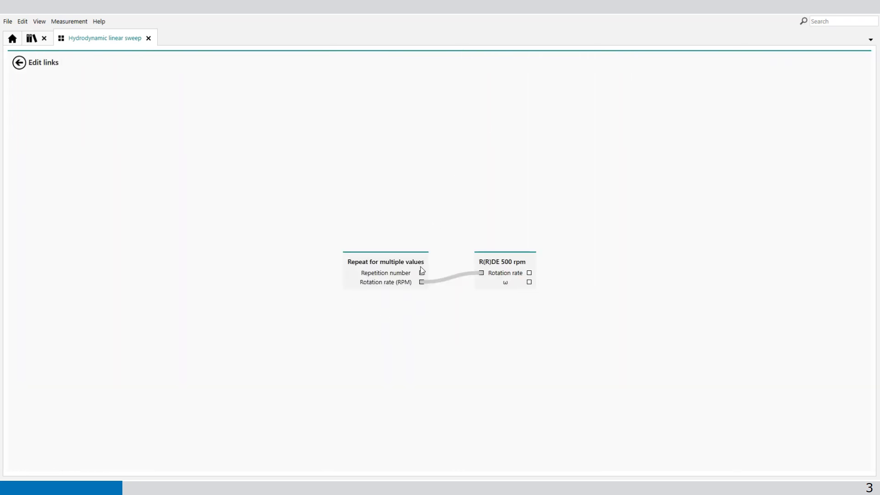
pyautogui.moveTo(480, 272)
pyautogui.mouseDown()
pyautogui.moveTo(437, 292)
pyautogui.moveTo(447, 297)
pyautogui.moveTo(483, 277)
pyautogui.mouseUp()
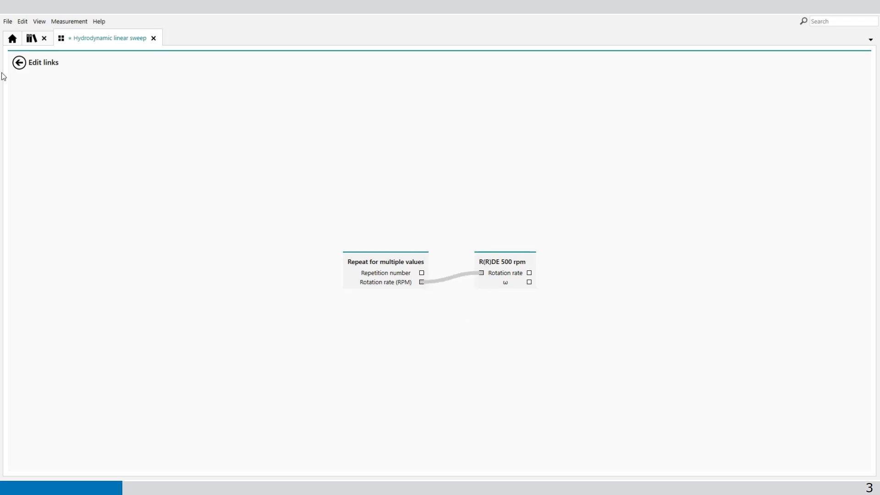
pyautogui.click(19, 62)
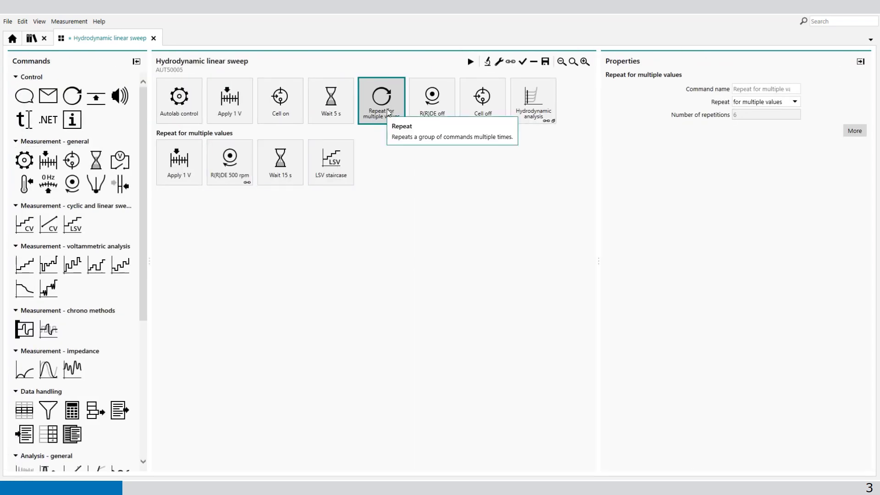
pyautogui.click(237, 172)
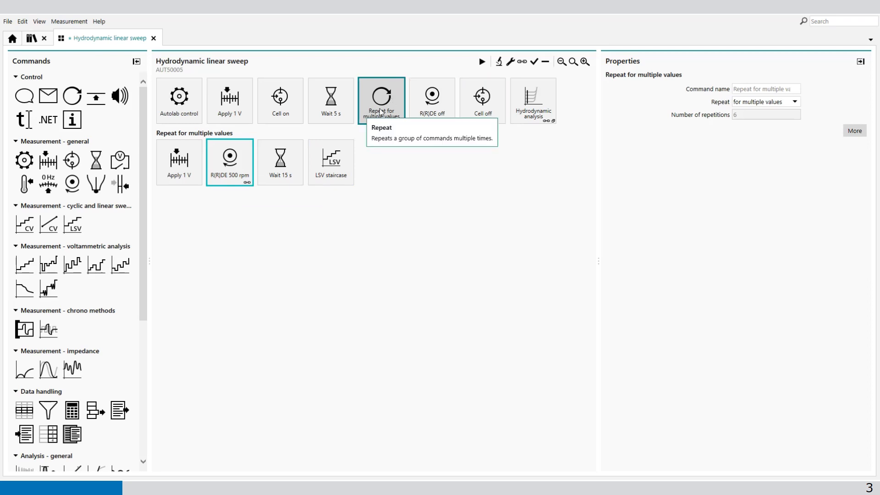
pyautogui.click(522, 62)
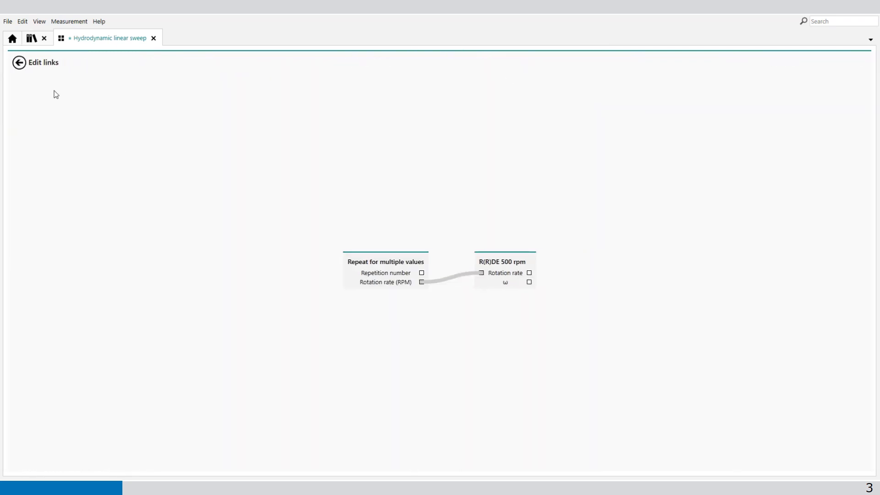
pyautogui.click(20, 66)
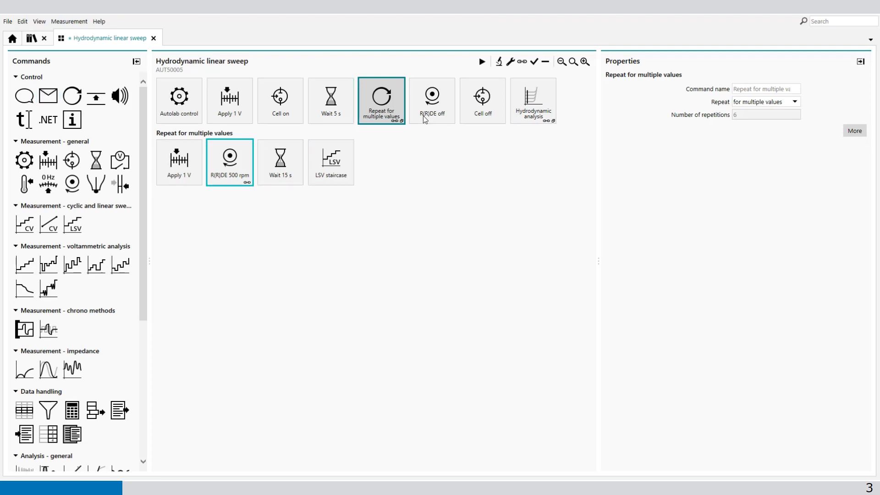
# Close Hydrodynamic linear sweep without saving and open the Cyclic voltammetry potentiostatic procedure
pyautogui.click(153, 38)
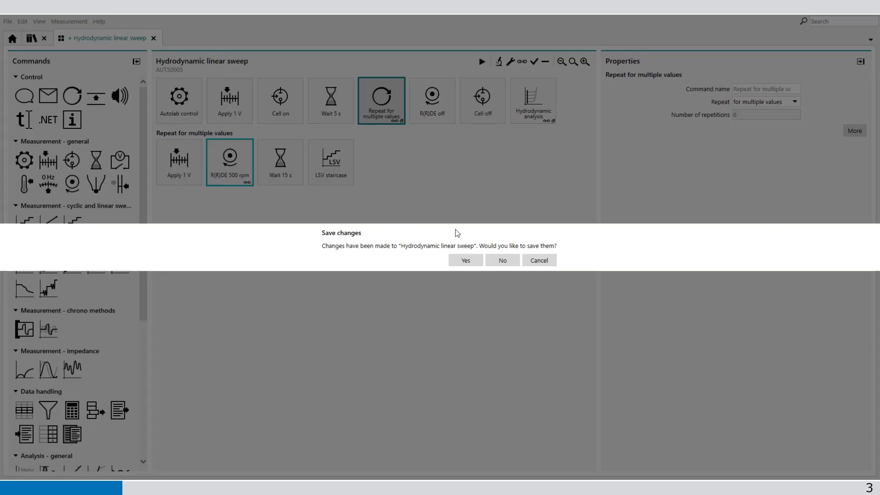
pyautogui.click(494, 259)
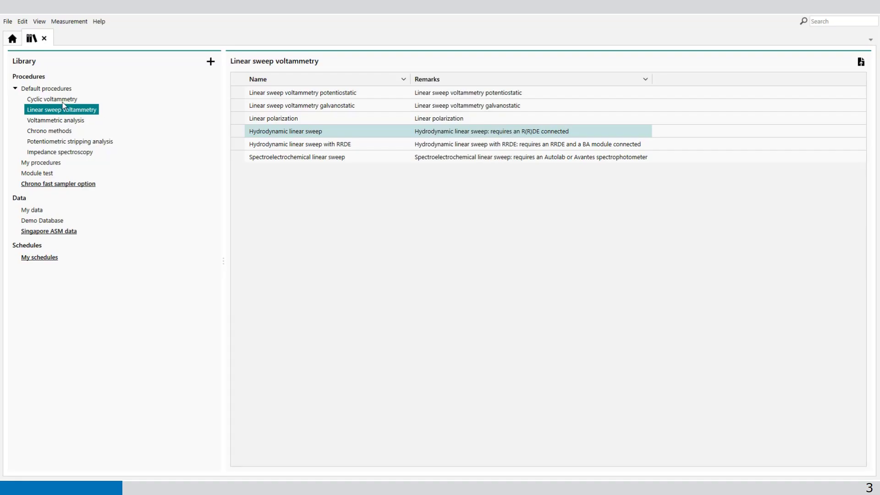
pyautogui.click(64, 100)
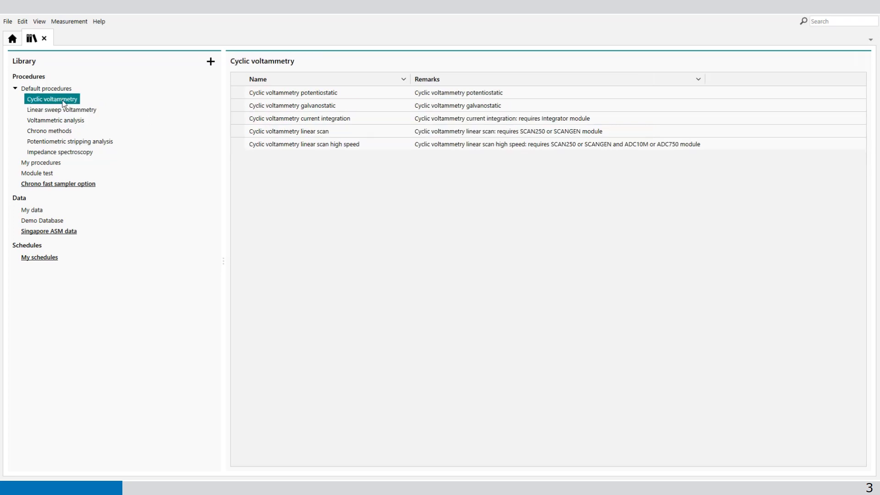
pyautogui.doubleClick(475, 94)
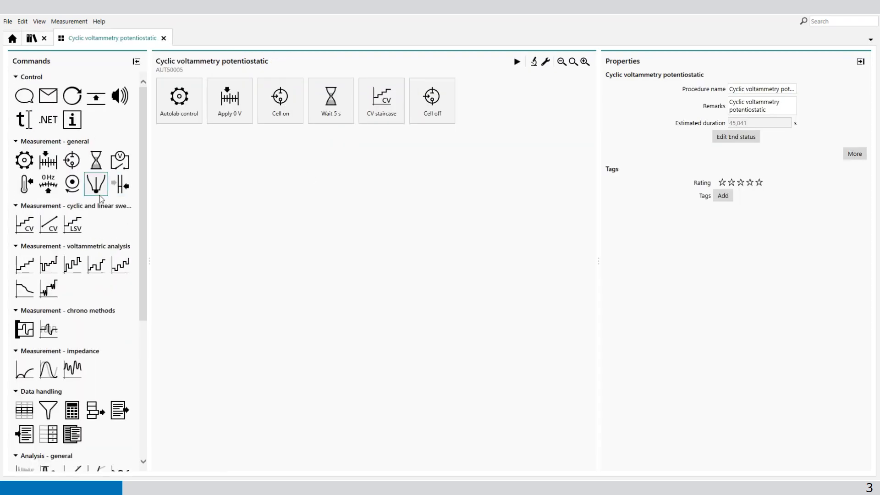
# Add a Message step named 'start potential' at the procedure start, with Ask for input enabled
pyautogui.moveTo(24, 97); pyautogui.dragTo(180, 113)
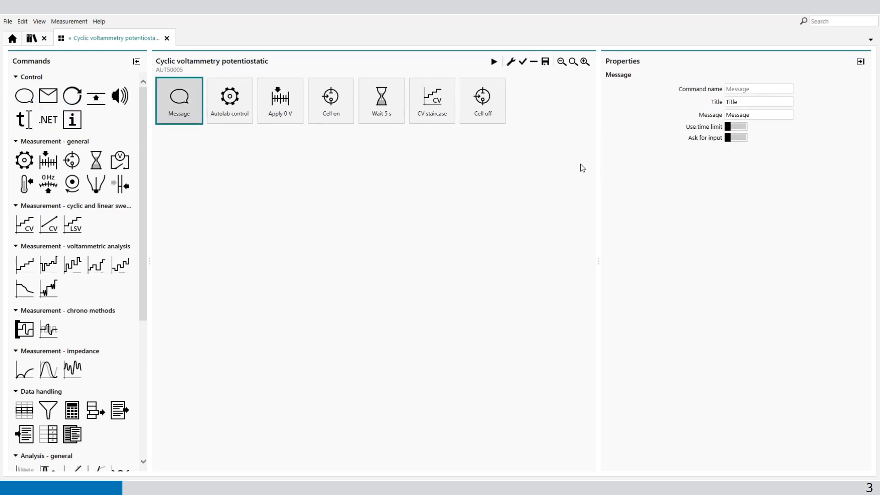
pyautogui.click(737, 138)
pyautogui.click(731, 150)
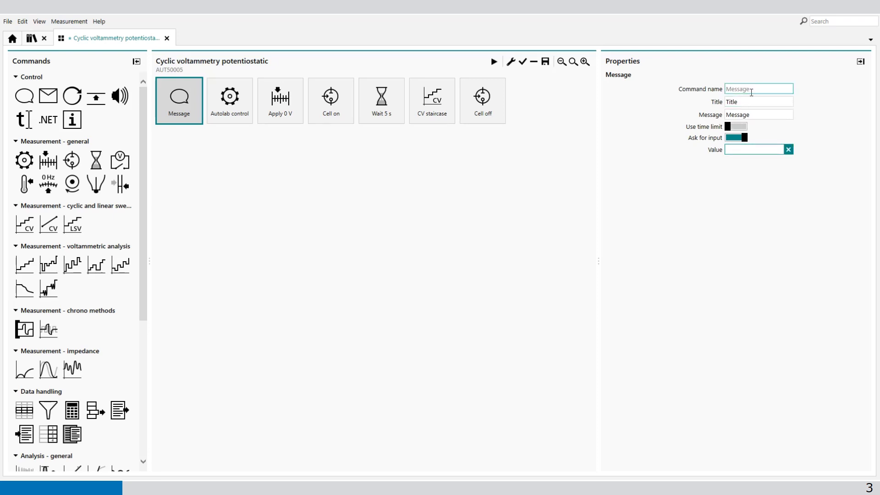
pyautogui.click(752, 91)
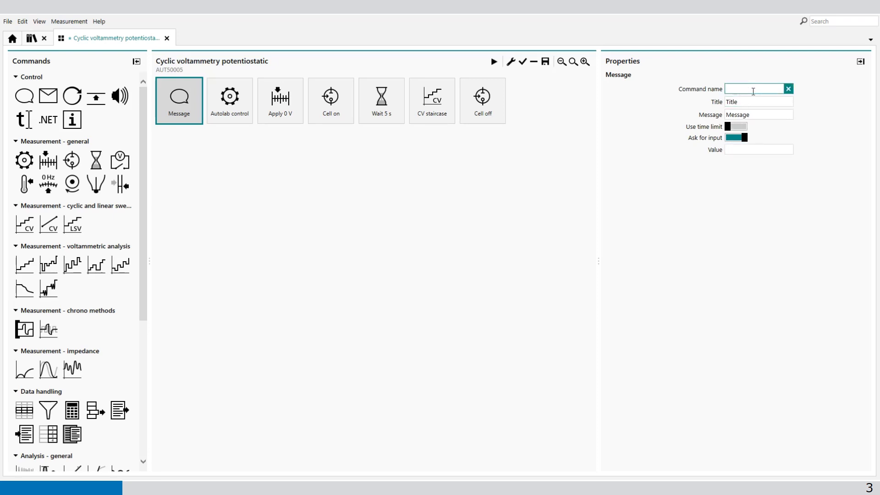
pyautogui.write('strta')
pyautogui.press('BackSpace')
pyautogui.press('BackSpace')
pyautogui.write('rt potential')
pyautogui.press('Tab')
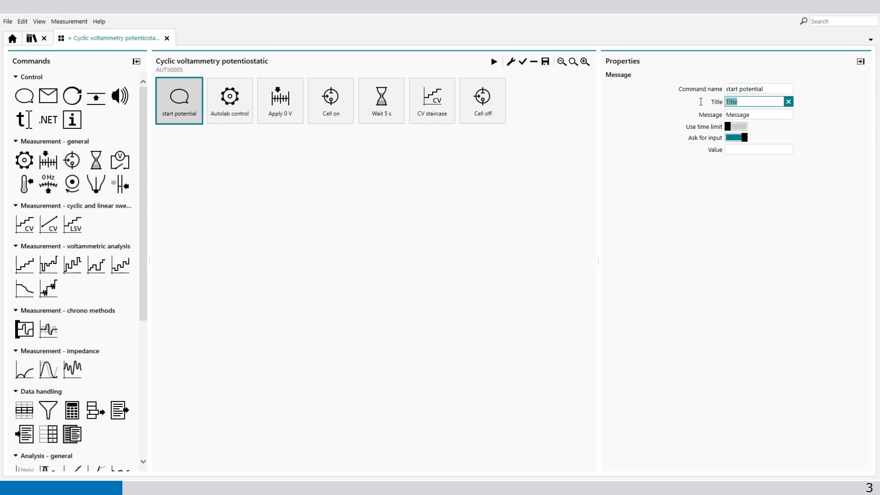
pyautogui.write('potential')
# Set the message text to 'Fill in the start potential' and the default value to 0,3
pyautogui.press('Tab')
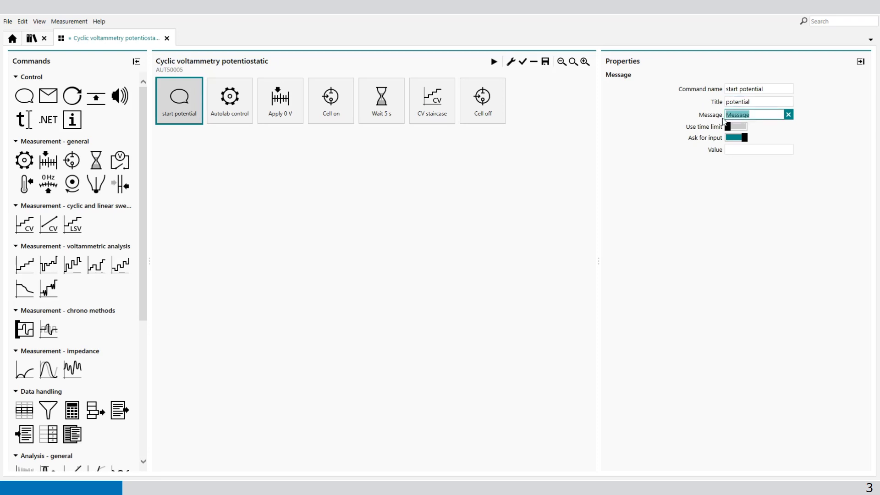
pyautogui.write('Fill in the start potential')
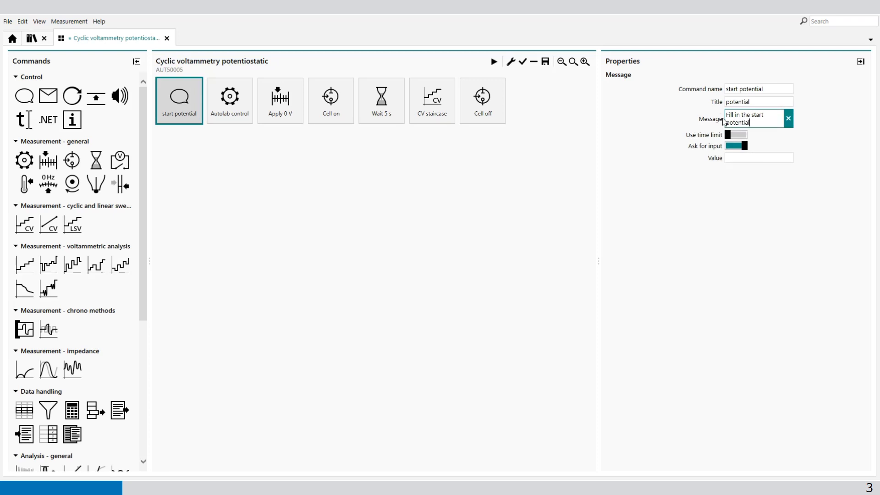
pyautogui.press('Return')
pyautogui.press('BackSpace')
pyautogui.click(756, 159)
pyautogui.write('0,3')
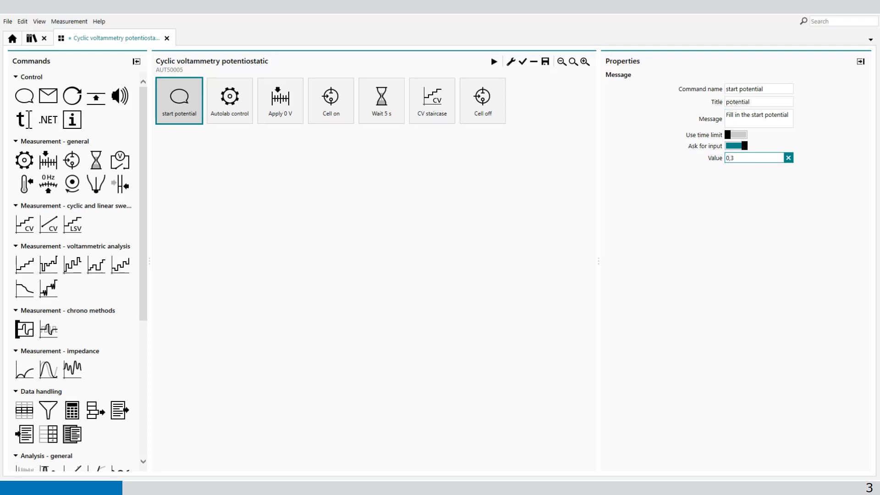
pyautogui.click(458, 246)
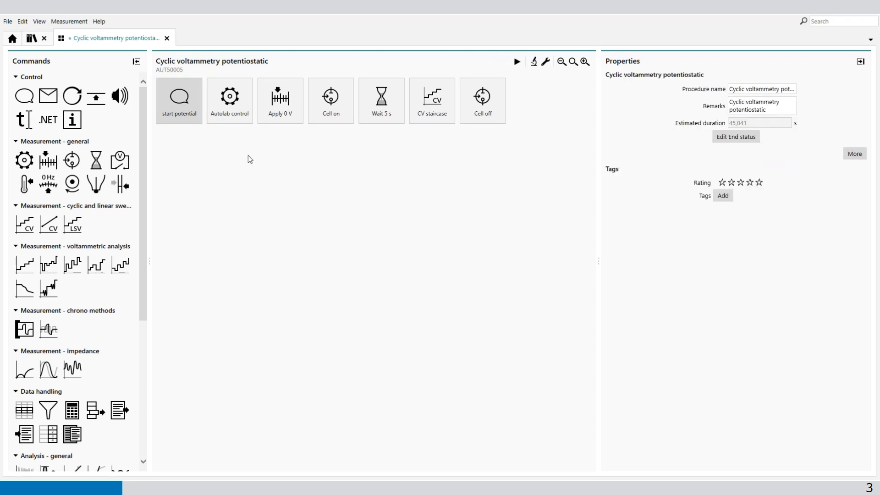
# Link the start potential prompt's Value to the Apply step's Potential, so it applies 0,3 V
pyautogui.click(179, 99)
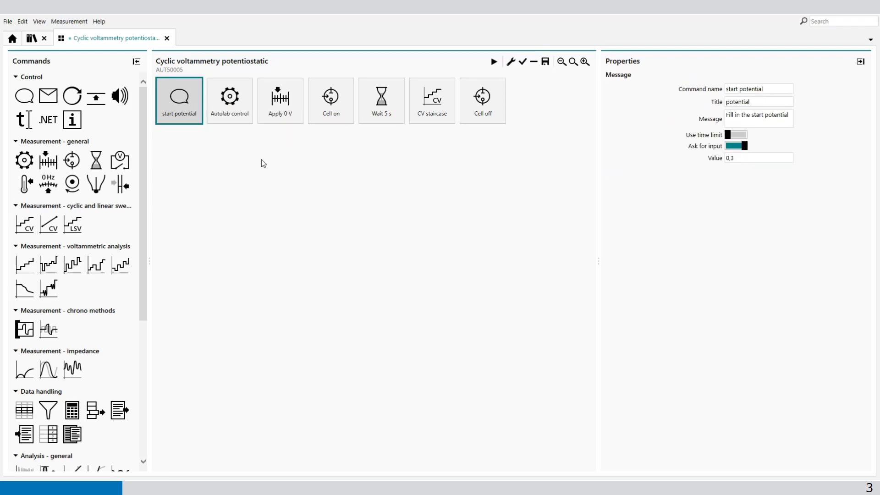
pyautogui.click(286, 114)
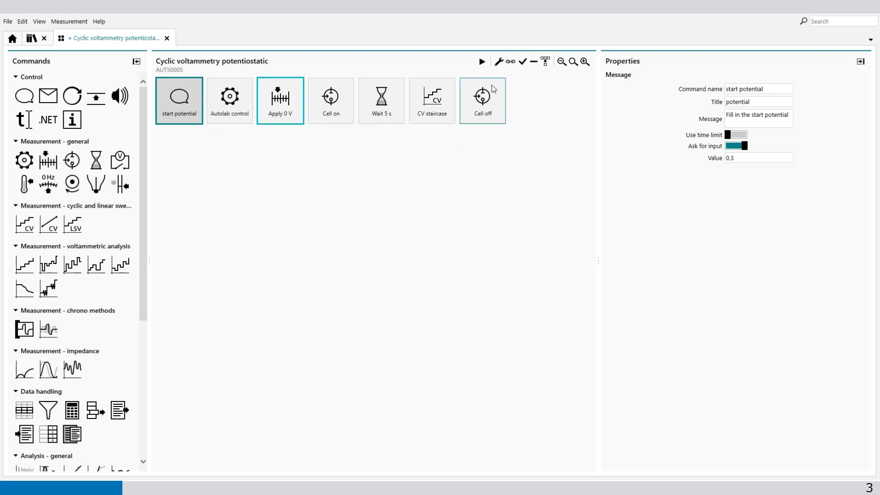
pyautogui.click(511, 62)
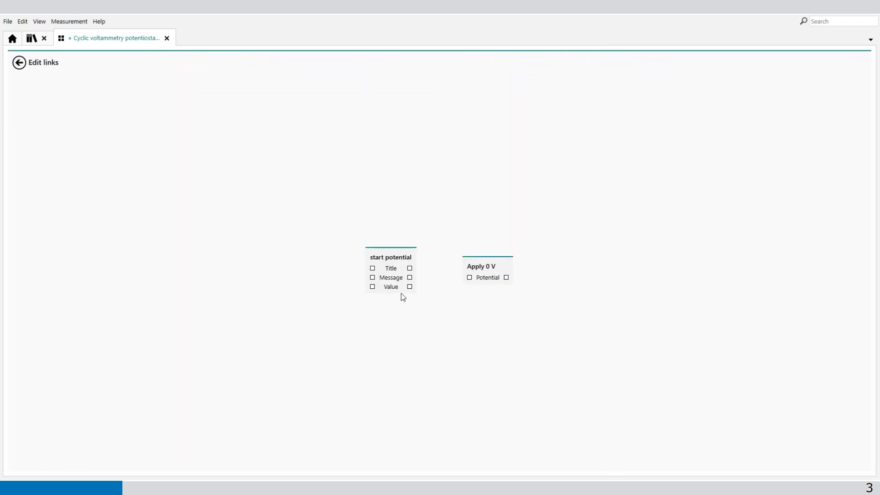
pyautogui.moveTo(464, 279); pyautogui.dragTo(470, 278)
# Change the start potential default from 0,3 to 0,7 and check that Apply now reads 0,7 V
pyautogui.click(18, 62)
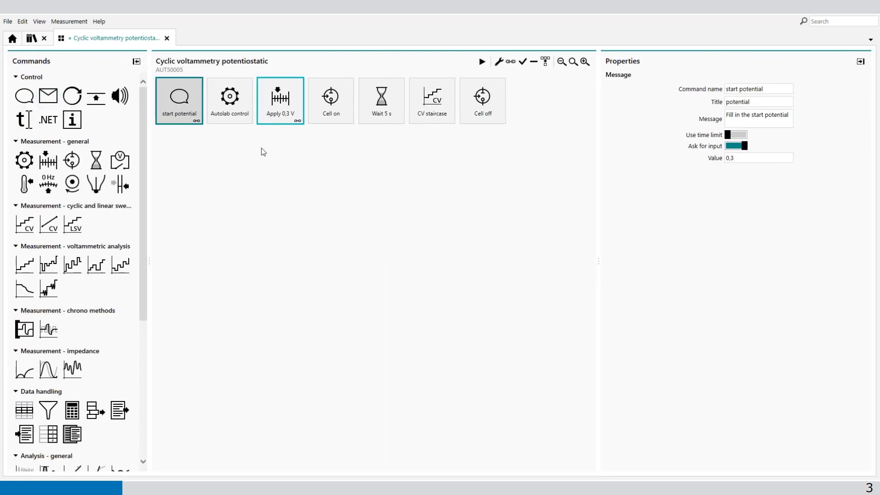
pyautogui.click(733, 156)
pyautogui.press('BackSpace')
pyautogui.press('BackSpace')
pyautogui.write(',7')
pyautogui.click(281, 105)
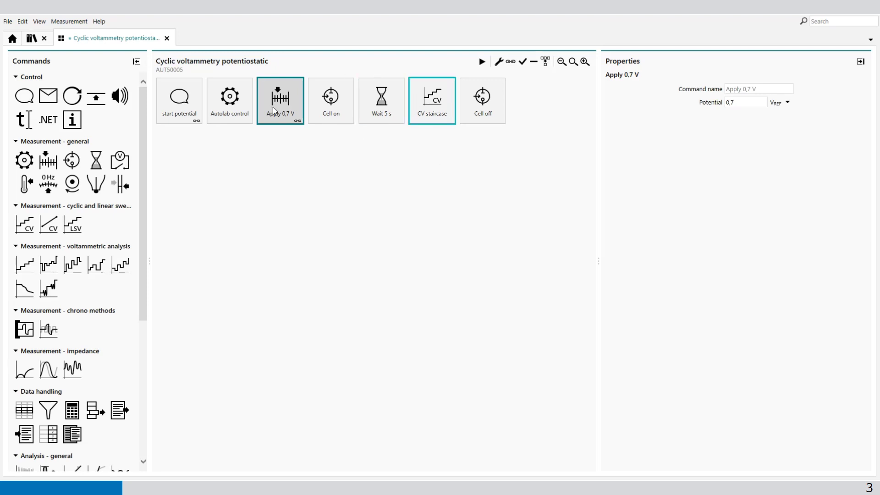
# Link Apply 0,7 V's Potential output to the CV staircase Start potential input
pyautogui.click(511, 62)
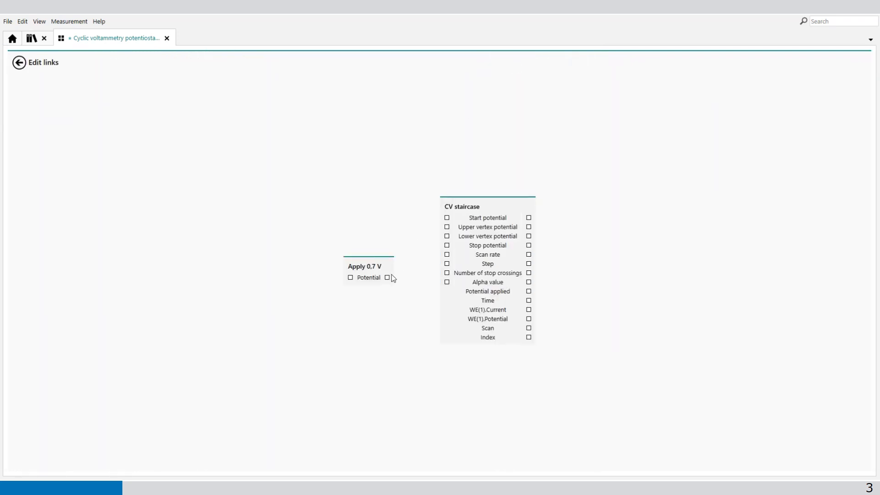
pyautogui.moveTo(429, 247); pyautogui.dragTo(448, 220)
pyautogui.click(19, 62)
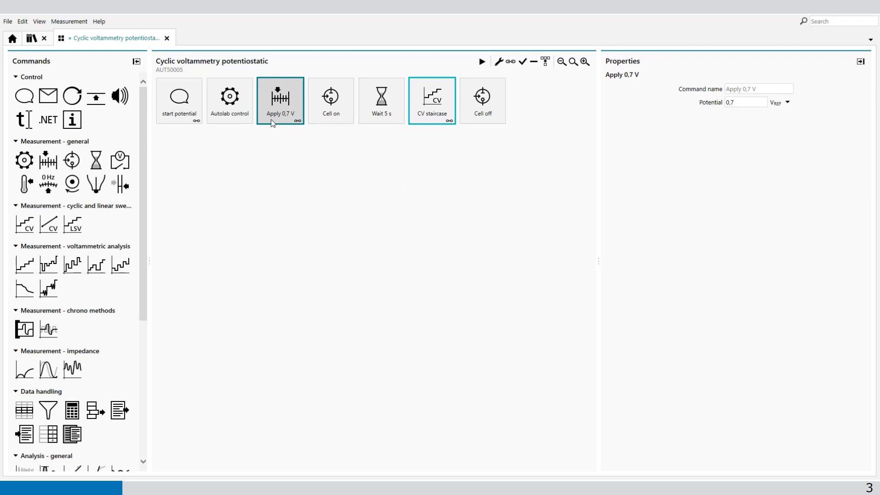
# Verify the chain by reselecting Apply 0,7 V and viewing its links
pyautogui.click(510, 61)
pyautogui.click(33, 69)
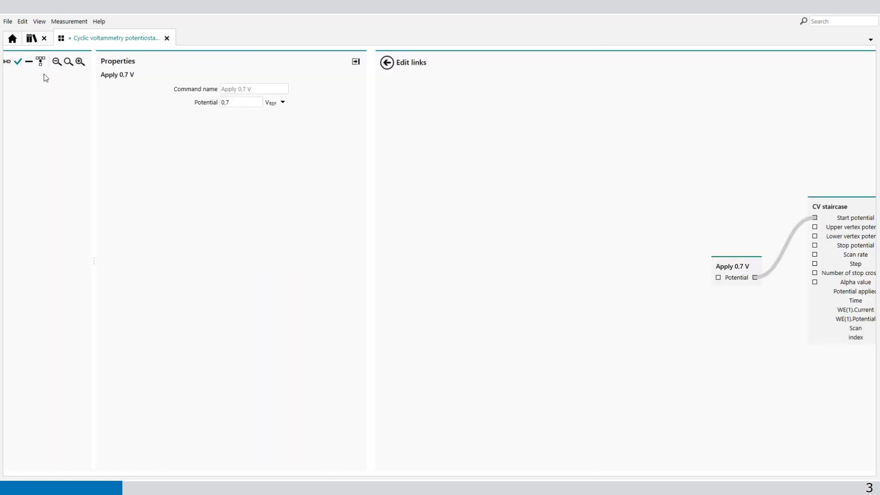
pyautogui.click(277, 111)
pyautogui.click(321, 196)
pyautogui.click(280, 99)
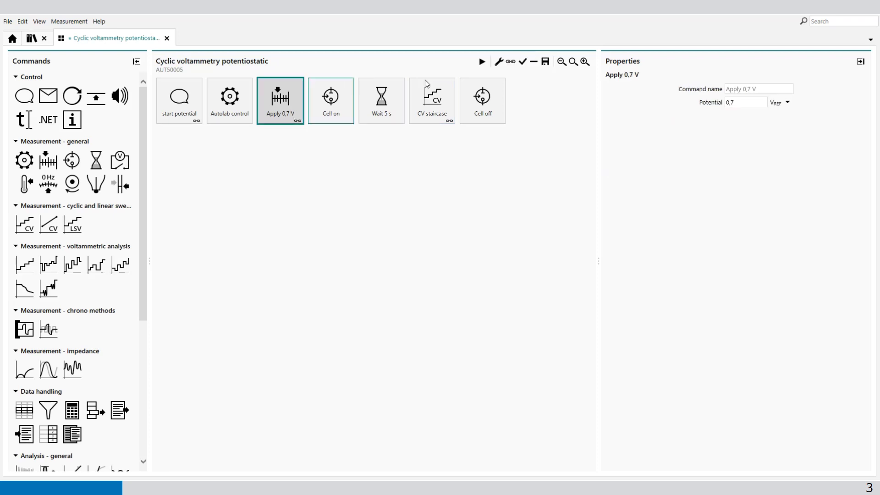
pyautogui.click(510, 62)
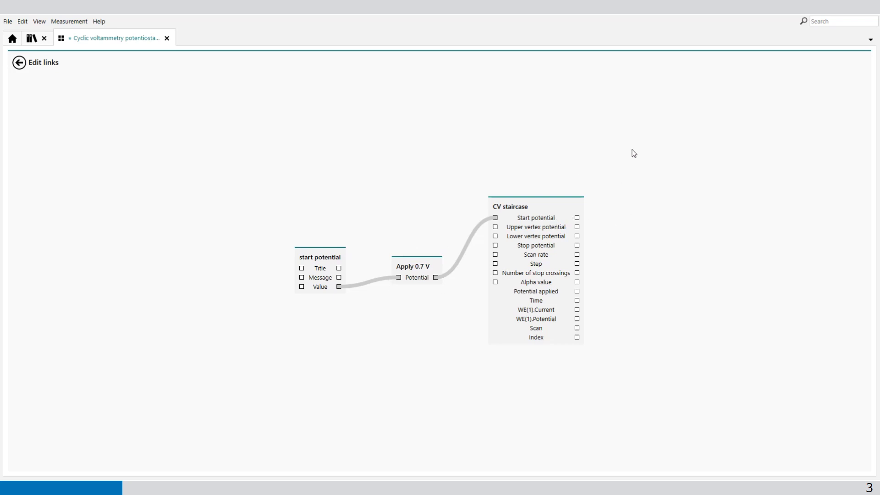
pyautogui.click(18, 62)
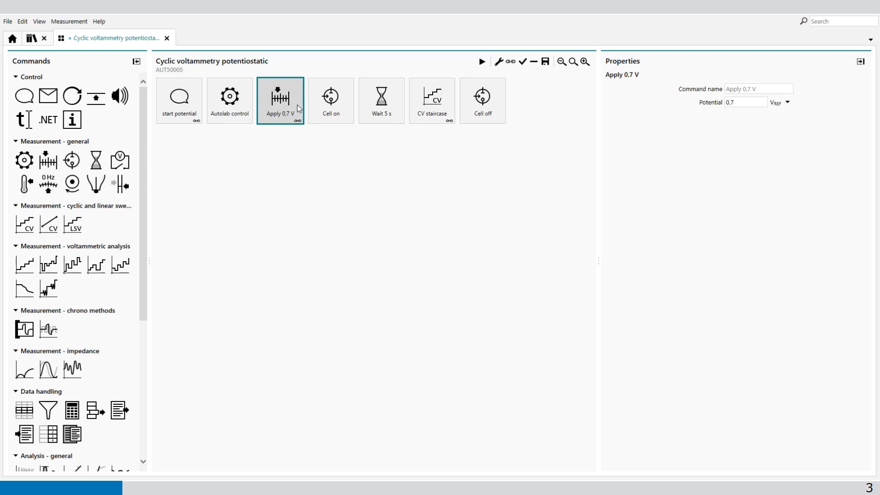
# Remove the Potential links and reconnect Apply 0,7 V's Potential to the CV staircase Stop potential
pyautogui.click(511, 63)
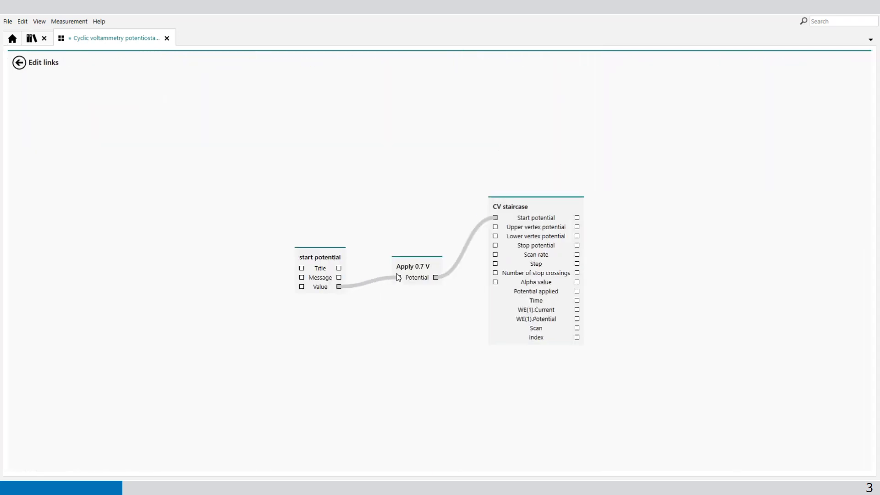
pyautogui.moveTo(399, 277); pyautogui.dragTo(340, 287)
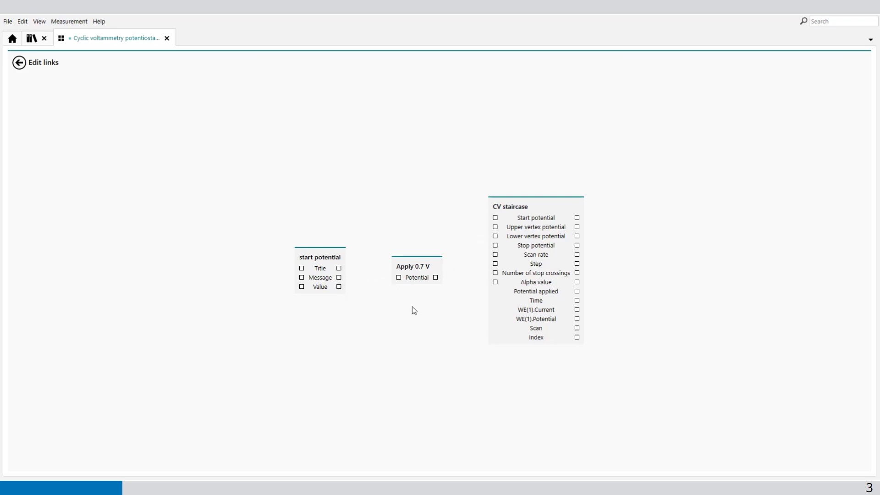
pyautogui.moveTo(435, 277); pyautogui.dragTo(511, 219)
pyautogui.moveTo(497, 221); pyautogui.dragTo(495, 246)
pyautogui.click(19, 63)
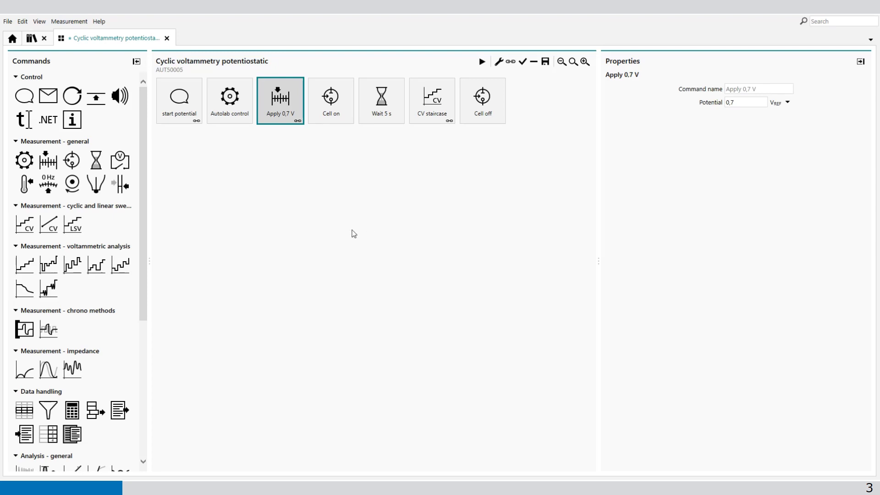
# Close Cyclic voltammetry without saving and open Linear sweep voltammetry potentiostatic from the library
pyautogui.click(167, 38)
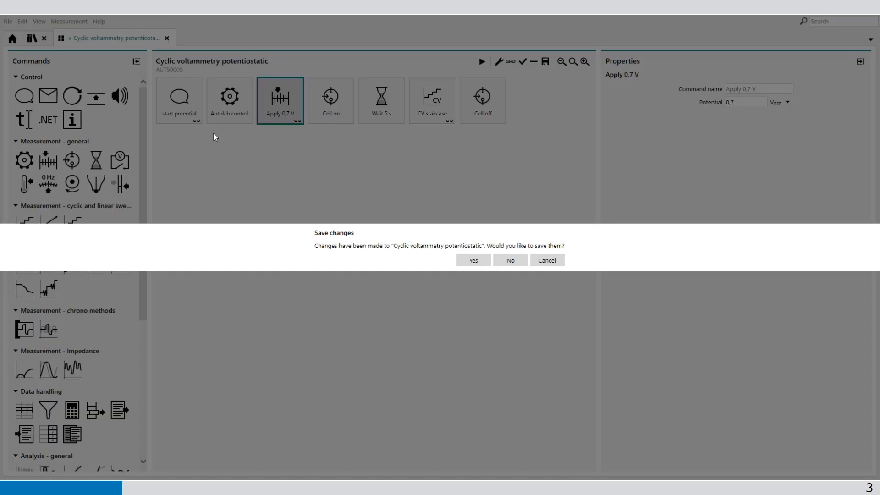
pyautogui.click(504, 260)
pyautogui.click(46, 111)
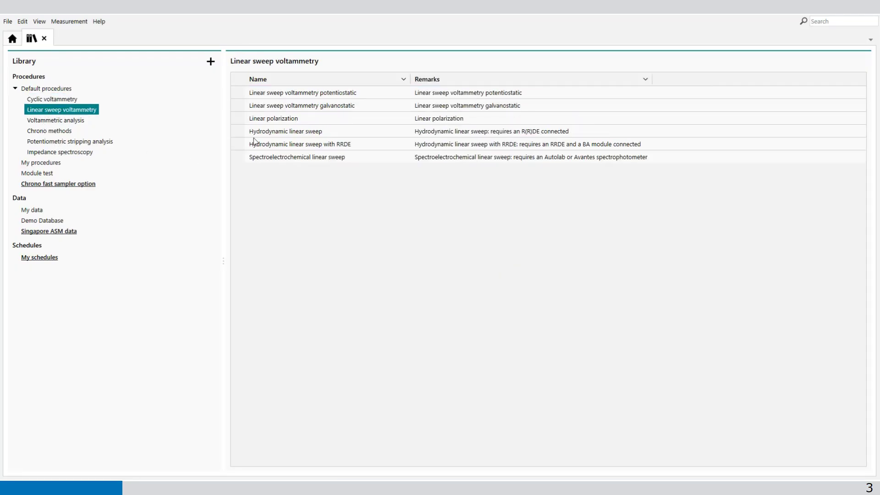
pyautogui.click(423, 95)
pyautogui.doubleClick(423, 95)
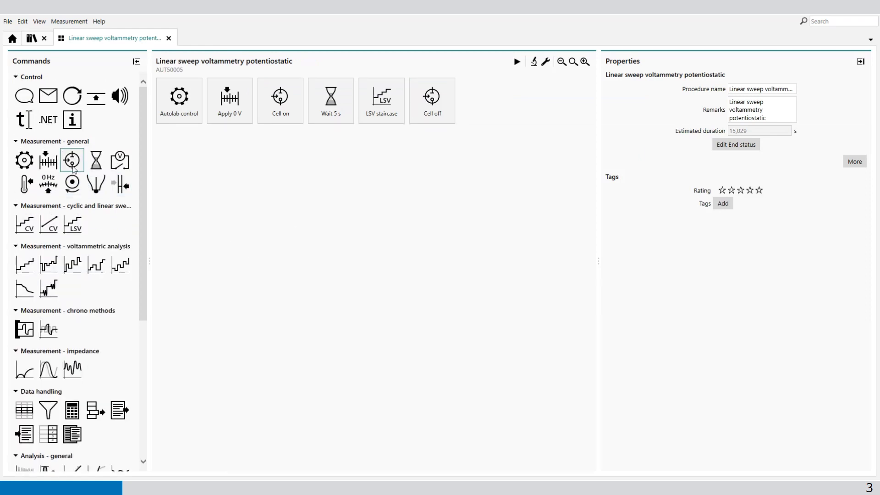
# Wrap LSV staircase in a Repeat command set to 'for multiple values' and open its values settings
pyautogui.moveTo(64, 107); pyautogui.dragTo(393, 120)
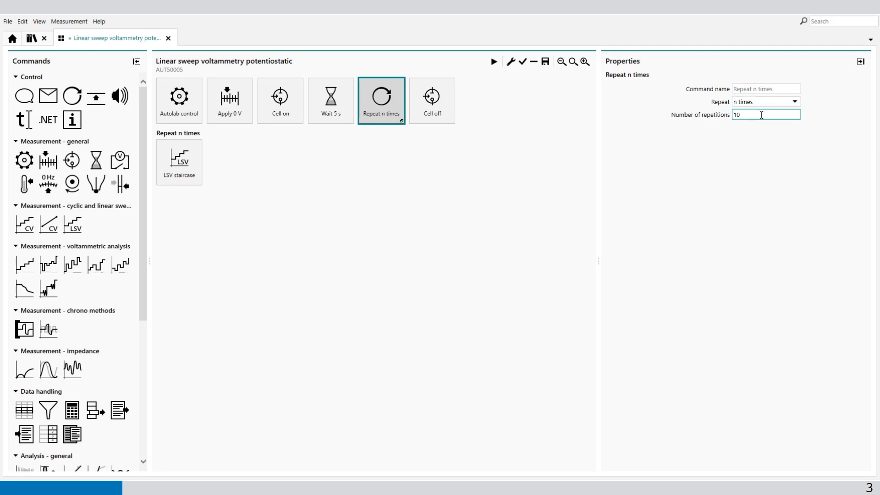
pyautogui.click(794, 102)
pyautogui.click(758, 123)
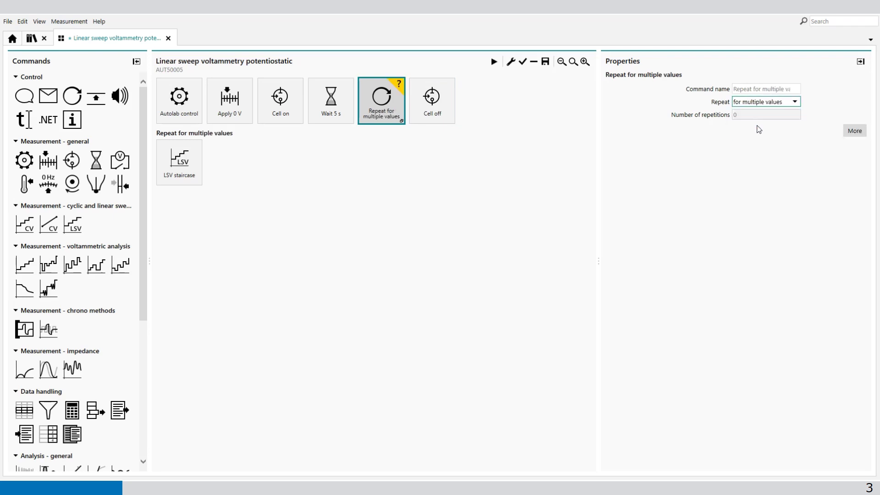
pyautogui.click(852, 130)
# Add a Parameter 1 range with Begin 0,1, End 0,5 and 5 values to the loop
pyautogui.click(435, 142)
pyautogui.moveTo(436, 142); pyautogui.dragTo(404, 141)
pyautogui.write('0,1')
pyautogui.moveTo(444, 151); pyautogui.dragTo(390, 157)
pyautogui.write('0,5')
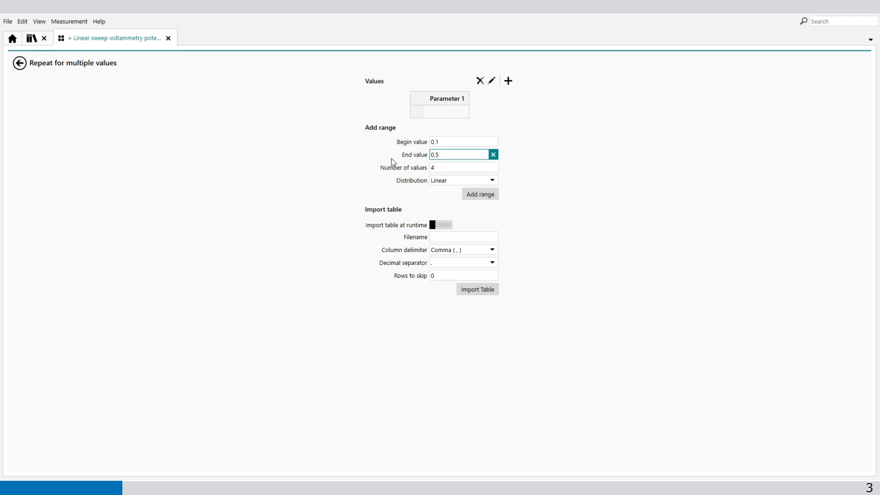
pyautogui.moveTo(434, 167); pyautogui.dragTo(431, 167)
pyautogui.write('5')
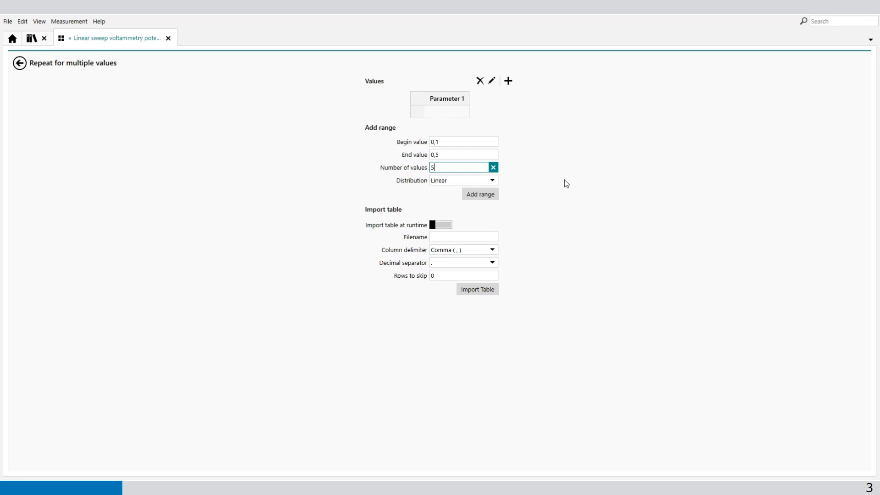
pyautogui.click(482, 196)
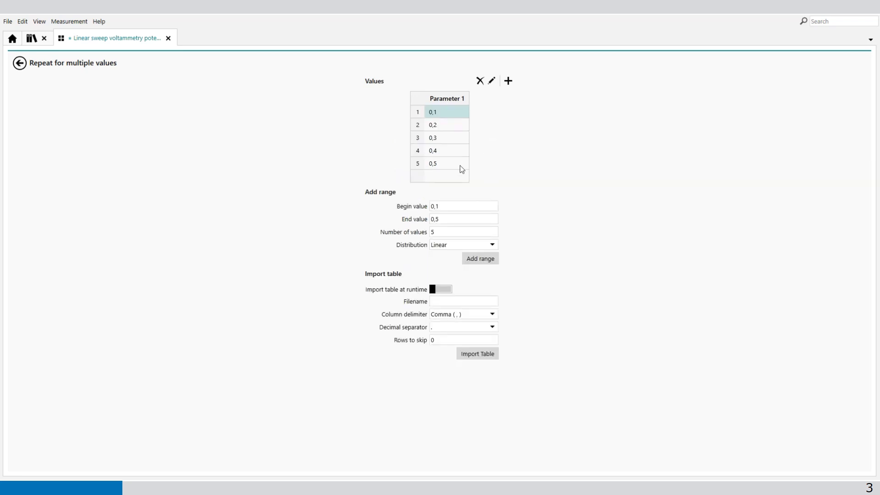
pyautogui.click(20, 63)
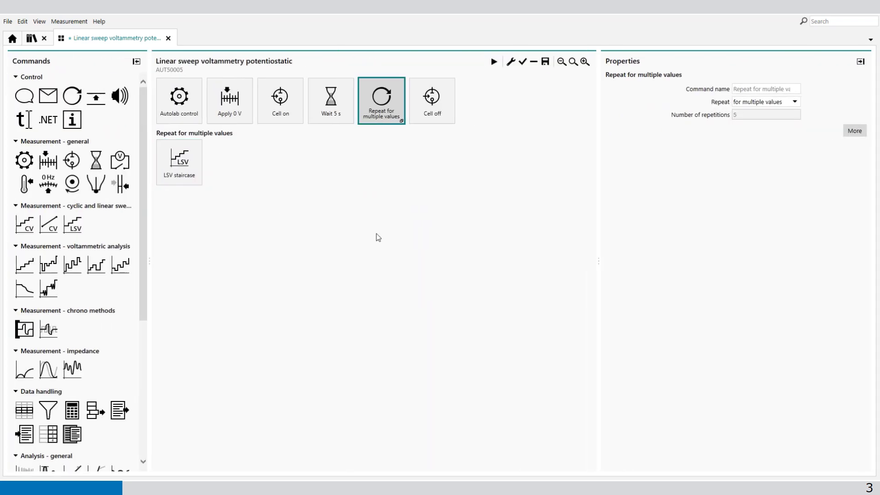
# With LSV staircase selected, link the repeat loop's Parameter 1 to its Scan rate in the links view
pyautogui.click(181, 175)
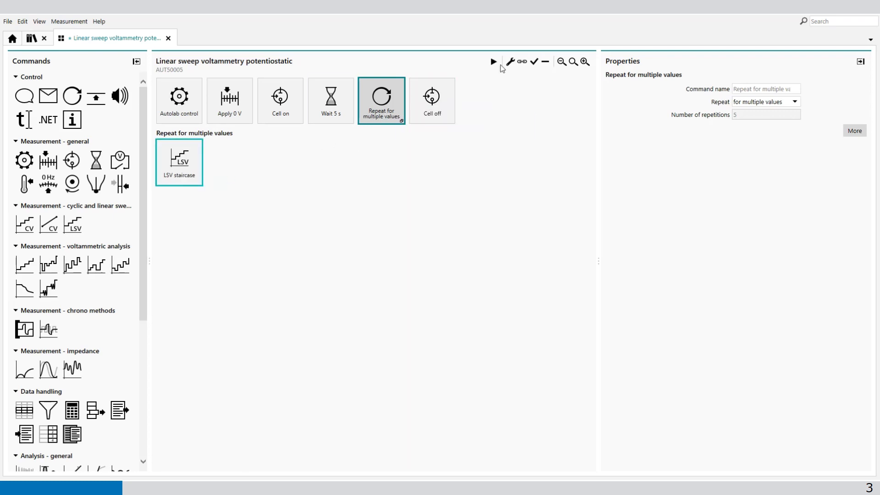
pyautogui.click(522, 61)
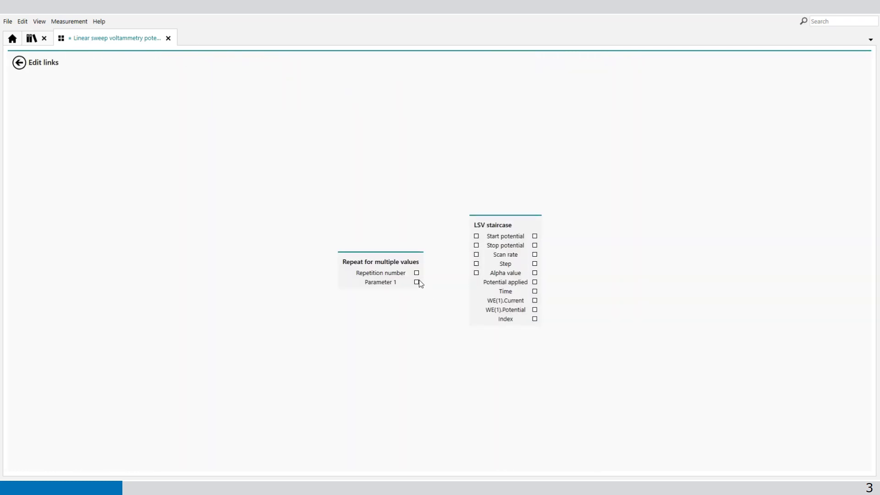
pyautogui.moveTo(417, 281); pyautogui.dragTo(476, 256)
# Set the LSV staircase Stop potential to 0
pyautogui.click(19, 62)
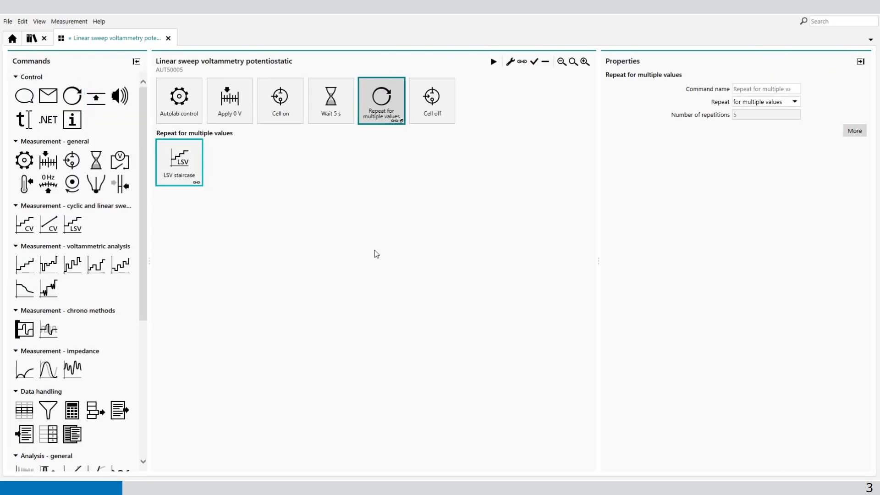
pyautogui.click(177, 157)
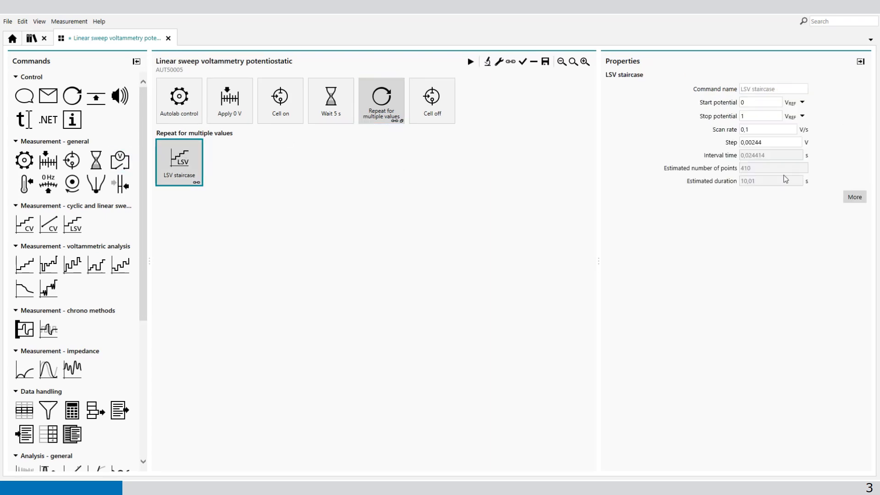
pyautogui.click(748, 116)
pyautogui.press('BackSpace')
pyautogui.write('0,5')
# In the advanced LSV staircase options, set the lowest current range to 1 µA and change the highest range
pyautogui.click(855, 197)
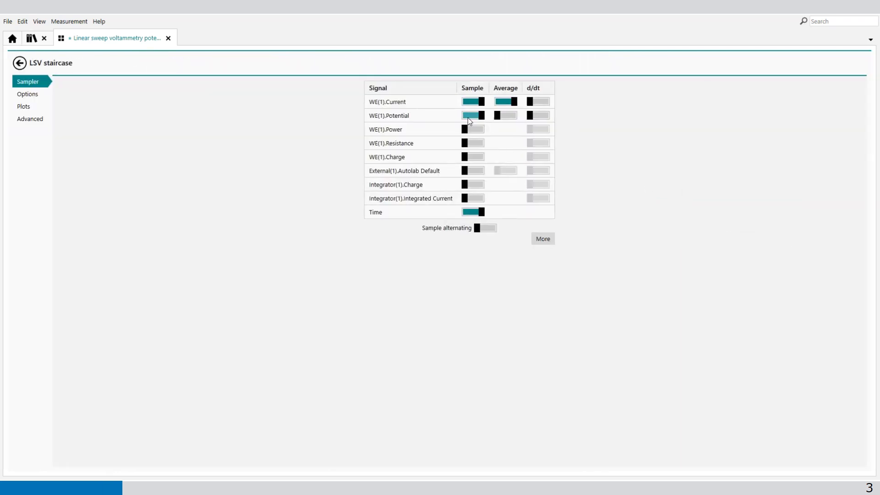
pyautogui.click(28, 94)
pyautogui.click(535, 120)
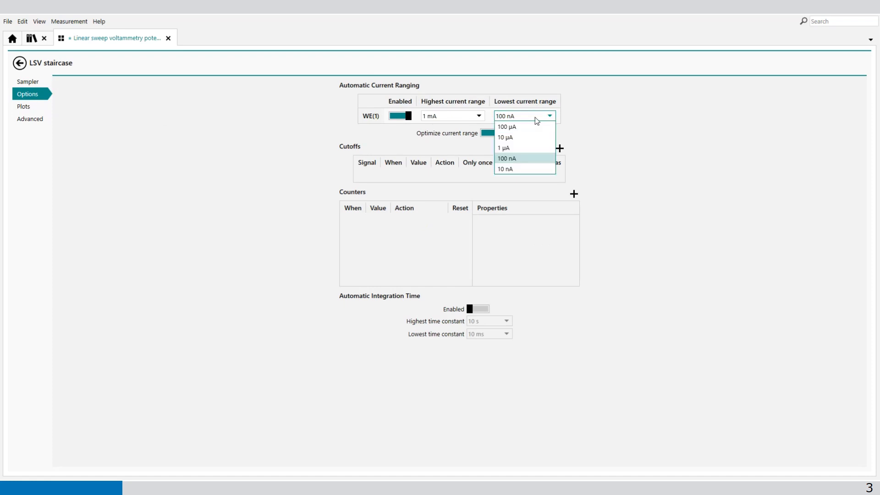
pyautogui.click(518, 144)
pyautogui.click(470, 121)
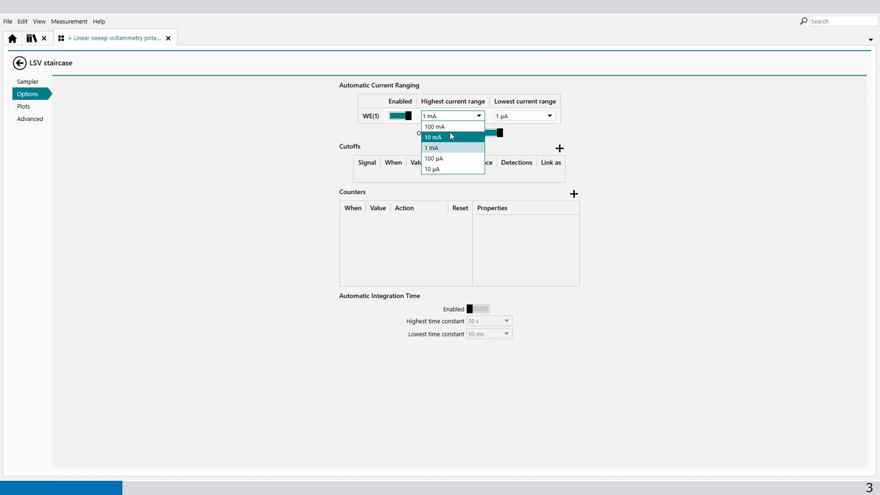
pyautogui.click(449, 133)
# Enable the i vs t plot as plot number 1 and disable the i vs E plot
pyautogui.click(32, 107)
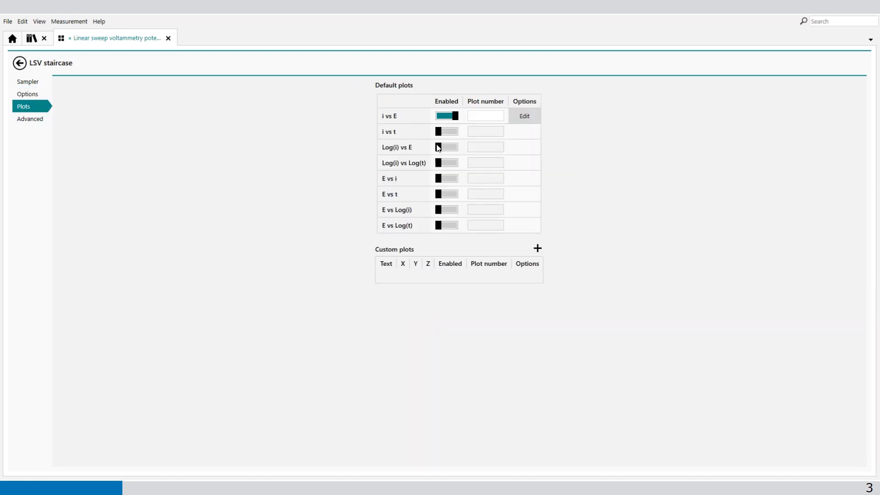
pyautogui.click(447, 132)
pyautogui.click(480, 133)
pyautogui.write('1')
pyautogui.click(447, 116)
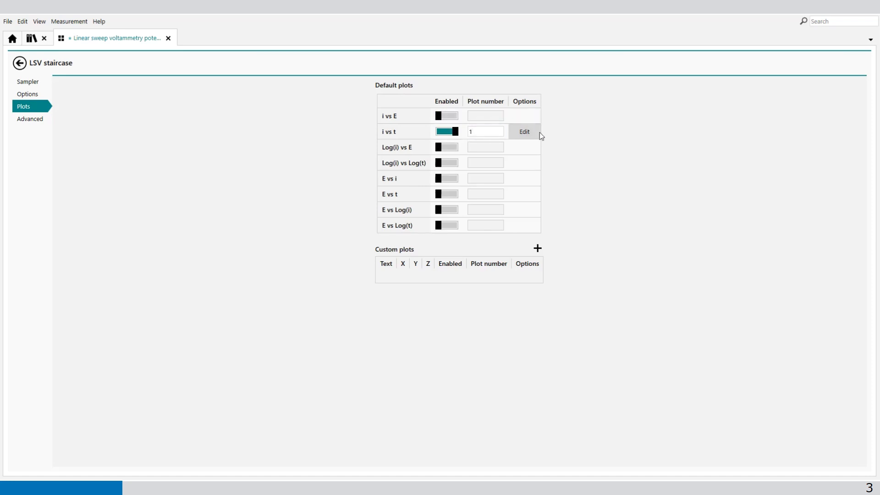
pyautogui.click(19, 63)
pyautogui.click(154, 153)
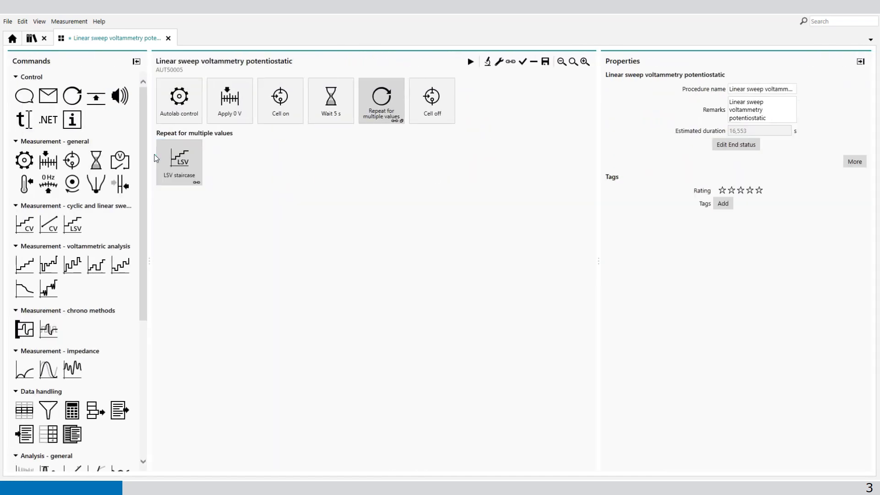
# Change the Wait 5 s duration to 1 s and start the measurement
pyautogui.click(331, 99)
pyautogui.click(736, 115)
pyautogui.write('1')
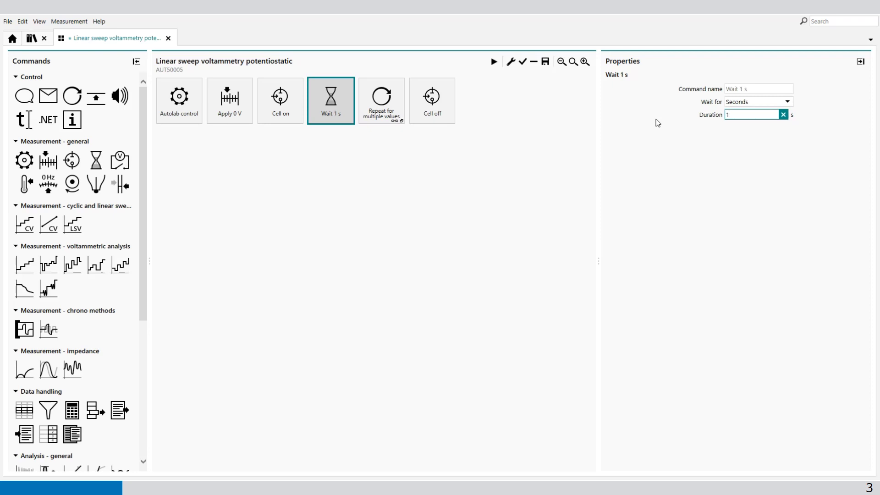
pyautogui.click(443, 206)
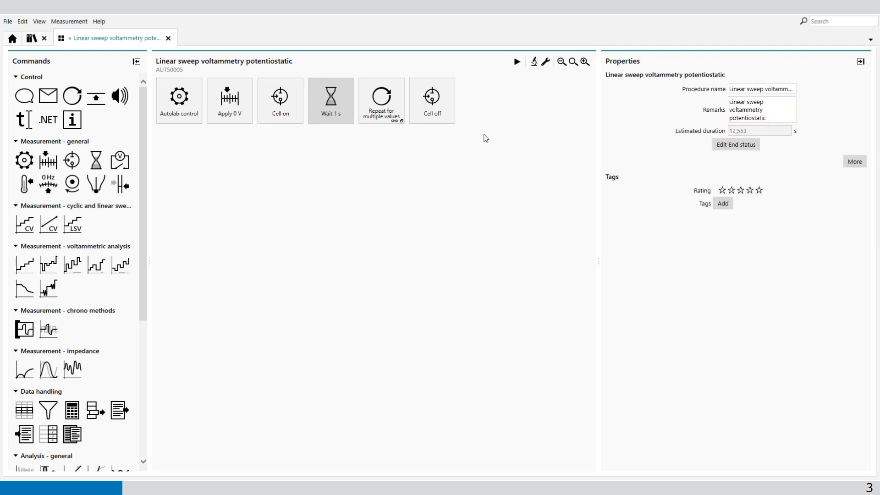
pyautogui.click(516, 62)
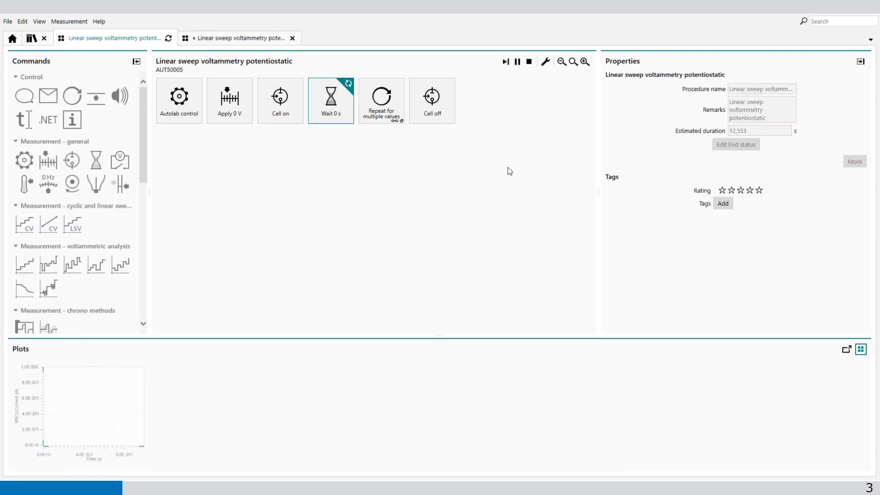